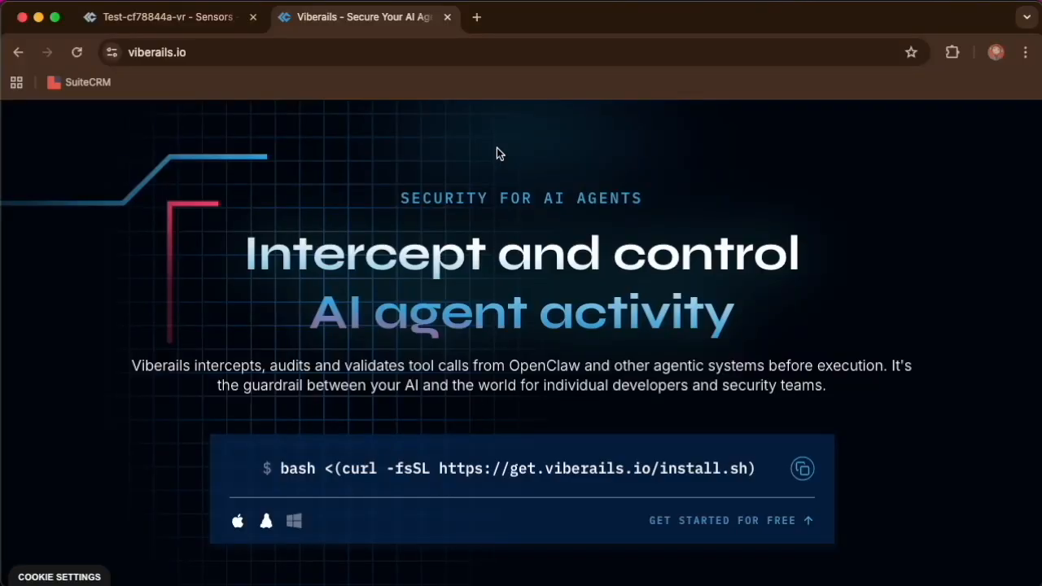
# - Copy the Viberails install command from viberails.io and run it in the Terminal
pyautogui.scroll(-2, 555, 348)
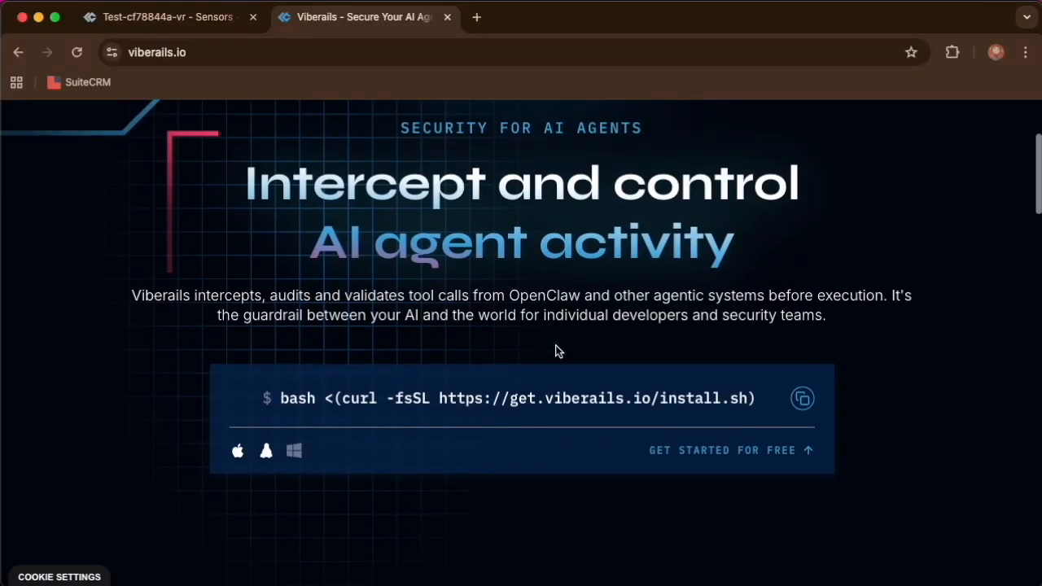
pyautogui.click(799, 399)
pyautogui.press('super+Tab')
pyautogui.press('super+Tab')
pyautogui.press('super+Tab')
pyautogui.rightClick(561, 249)
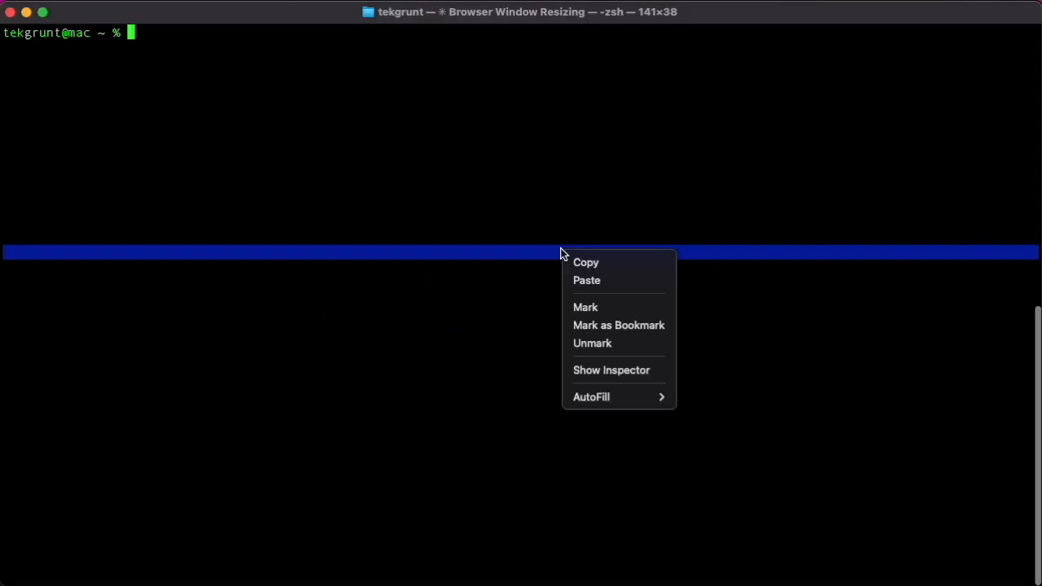
pyautogui.click(582, 282)
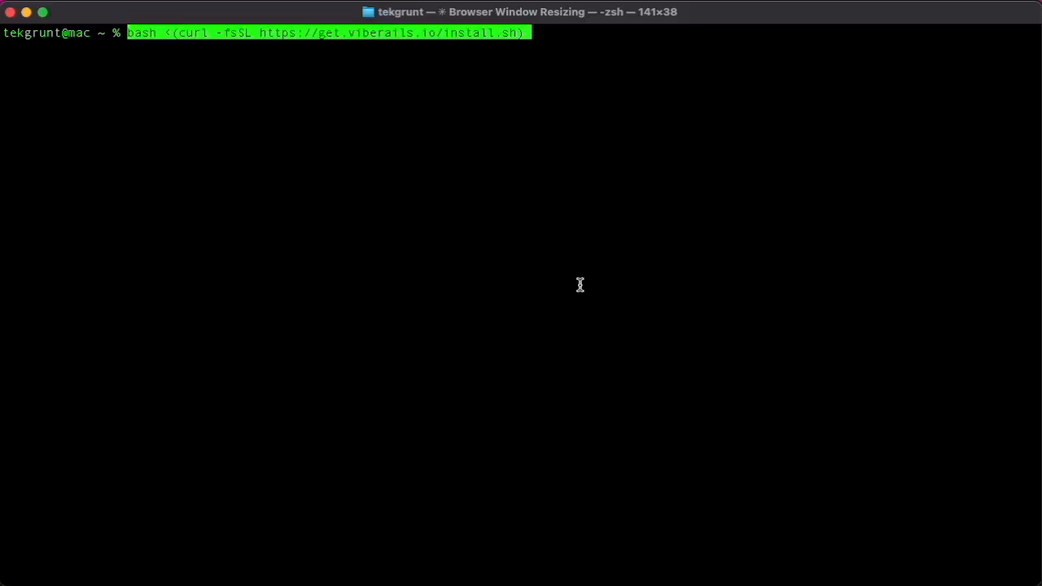
pyautogui.press('Return')
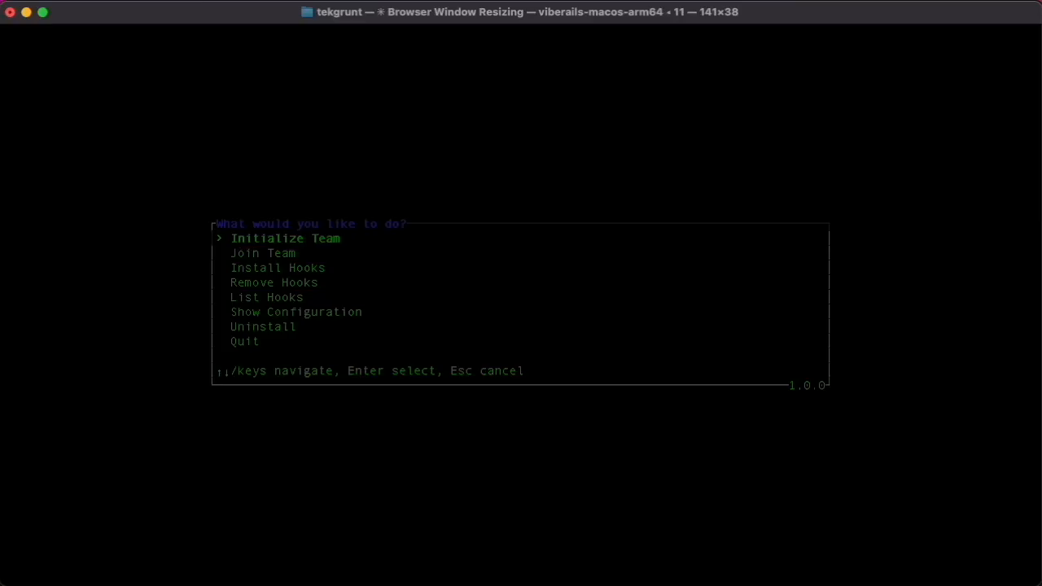
# - Start initializing a team with Google as the authentication provider, and return to the Terminal after signing in
pyautogui.press('Return')
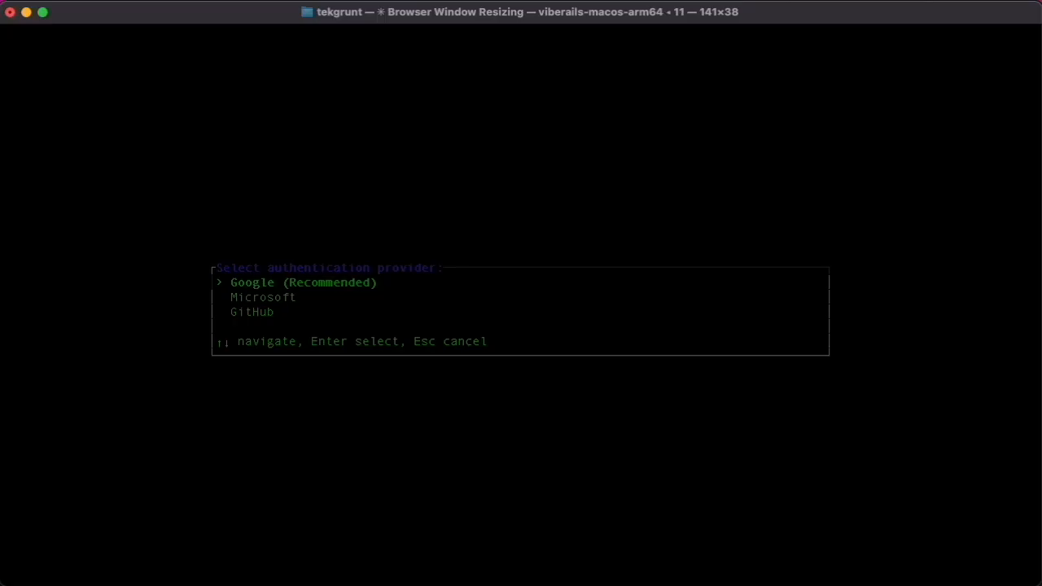
pyautogui.press('Return')
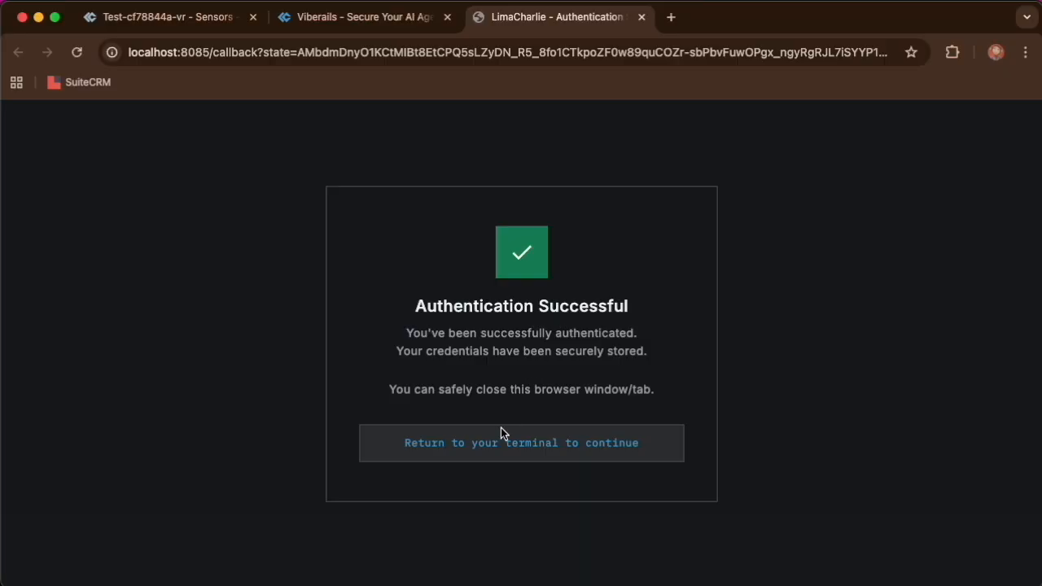
pyautogui.press('super+Tab')
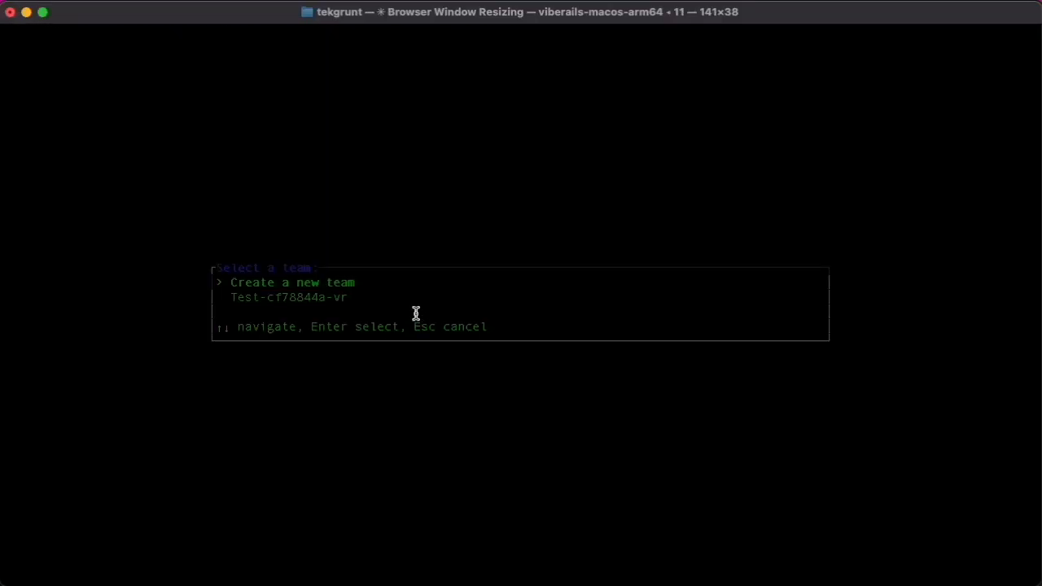
# - Create a new team named Demo and install the hooks for Claude Code and OpenClaw
pyautogui.press('Return')
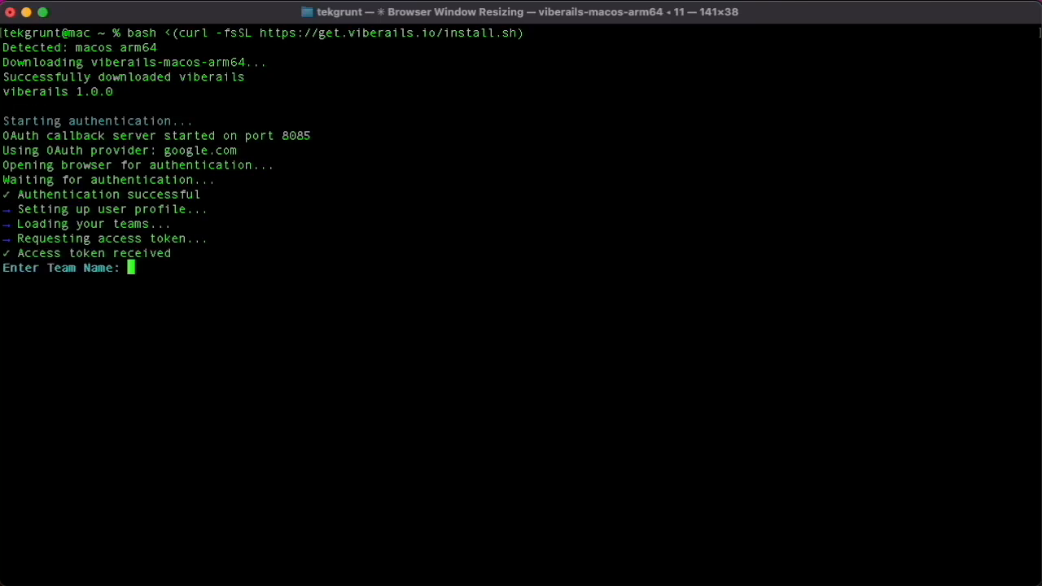
pyautogui.write('Demo')
pyautogui.press('Return')
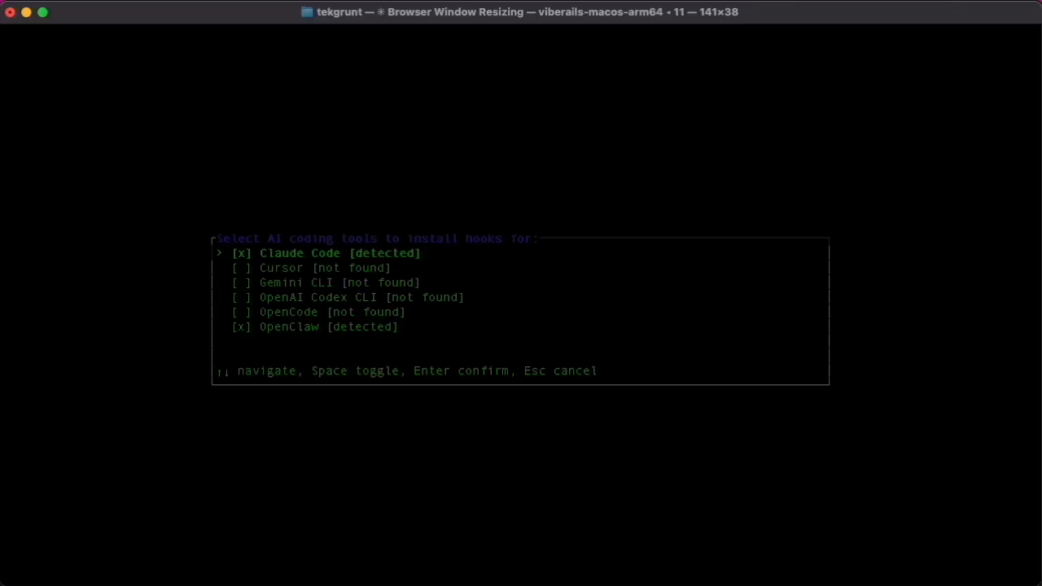
pyautogui.press('Return')
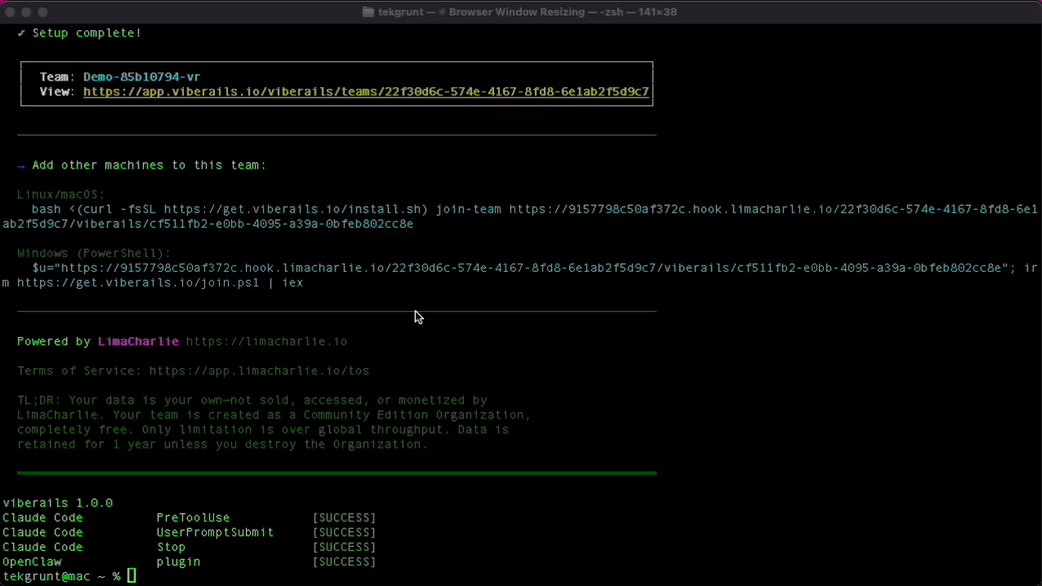
# - Switch to the browser and log in to LimaCharlie with the account's e-mail address and Google sign-in
pyautogui.press('super+Tab')
pyautogui.press('super+Tab')
pyautogui.click(421, 422)
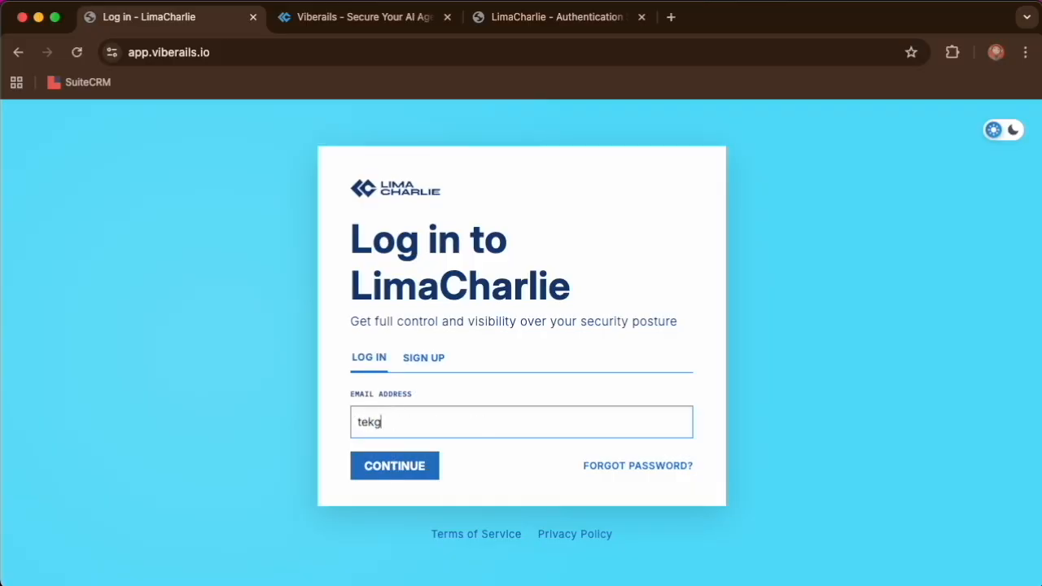
pyautogui.press('Return')
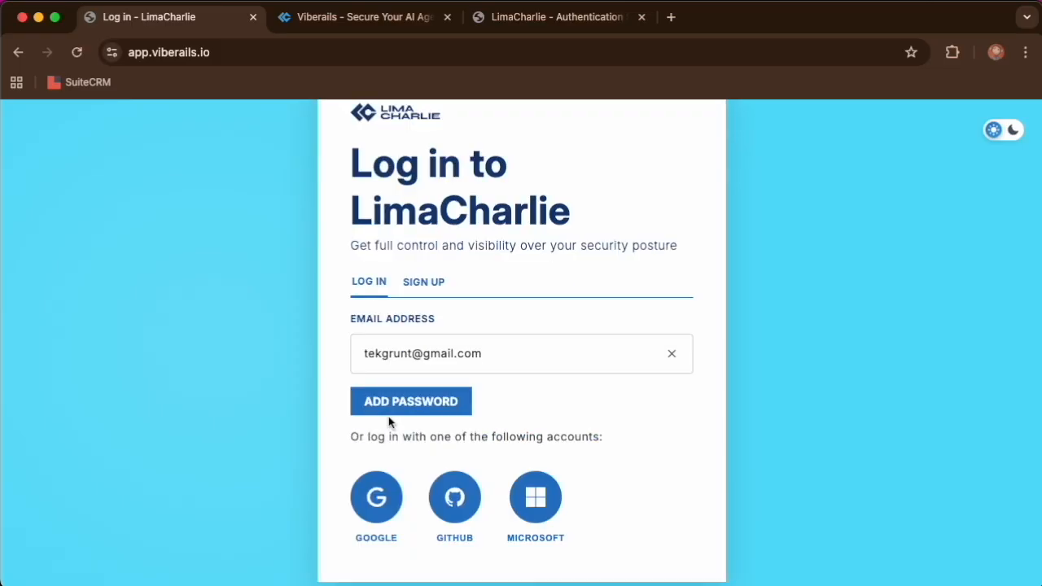
pyautogui.click(376, 498)
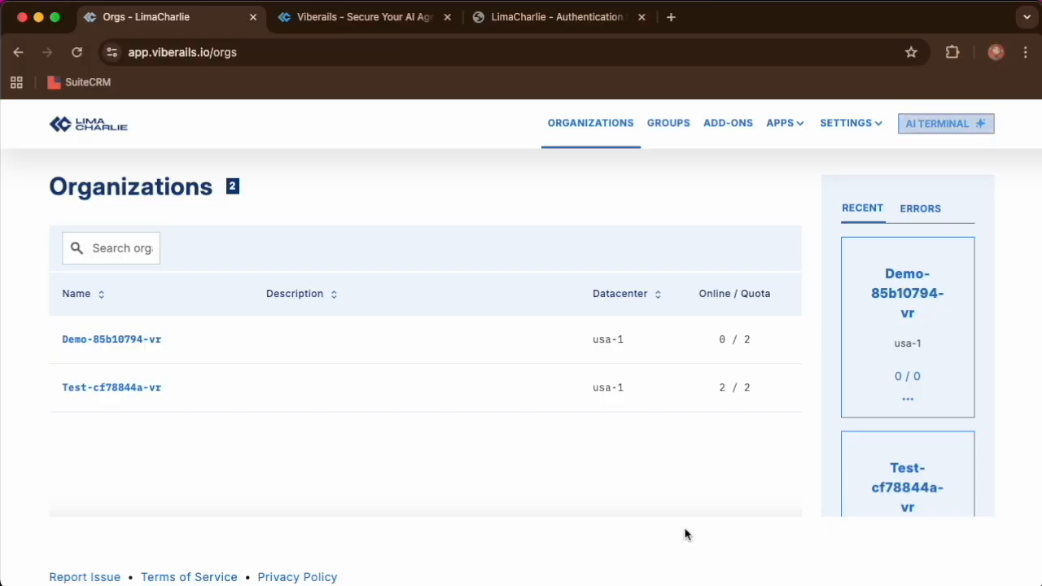
# - Open the Demo organization's team and look through the event timeline of its claudecode assistant
pyautogui.click(117, 339)
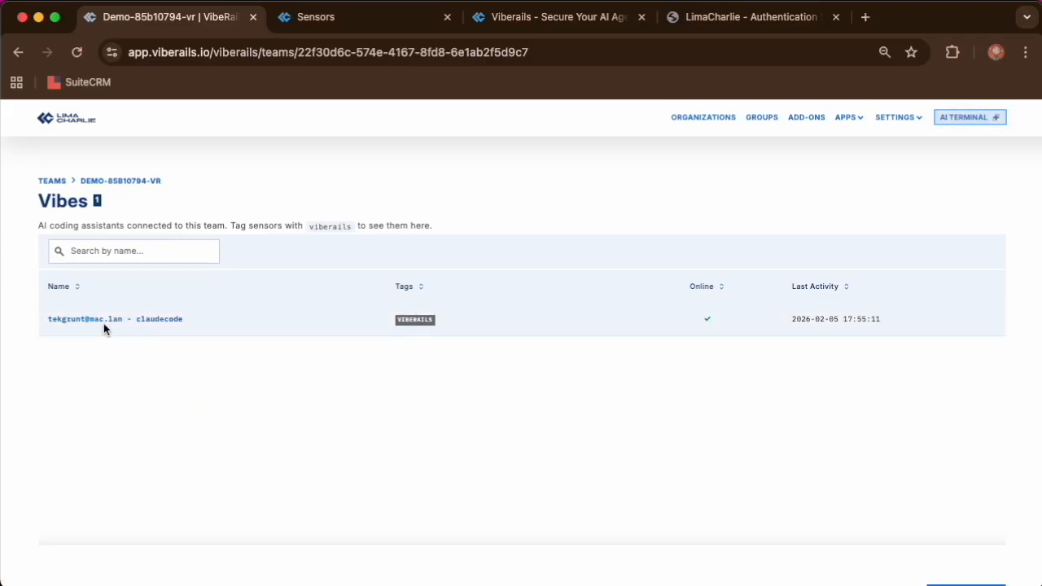
pyautogui.click(86, 320)
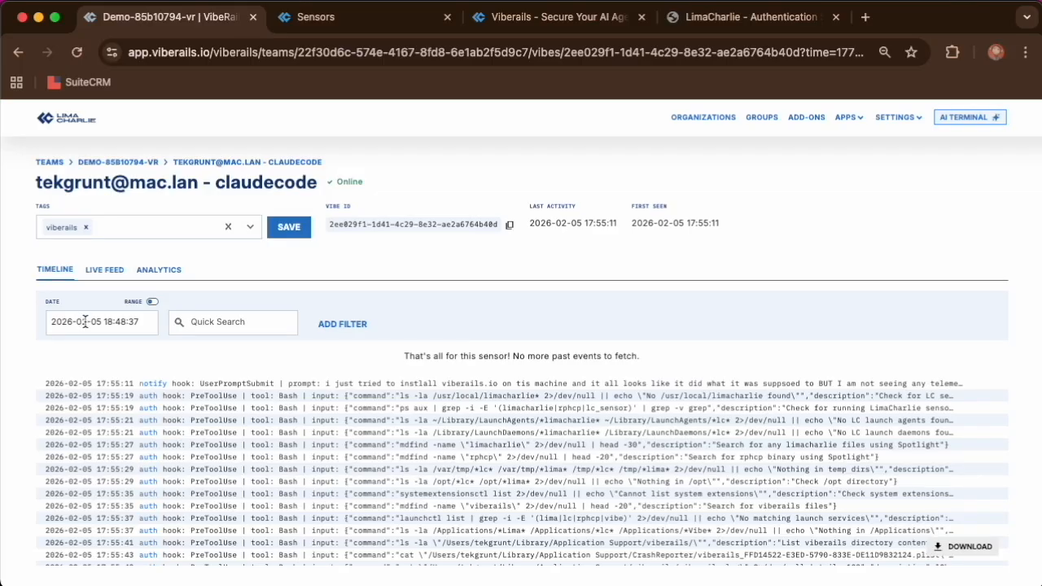
pyautogui.scroll(-2, 128, 437)
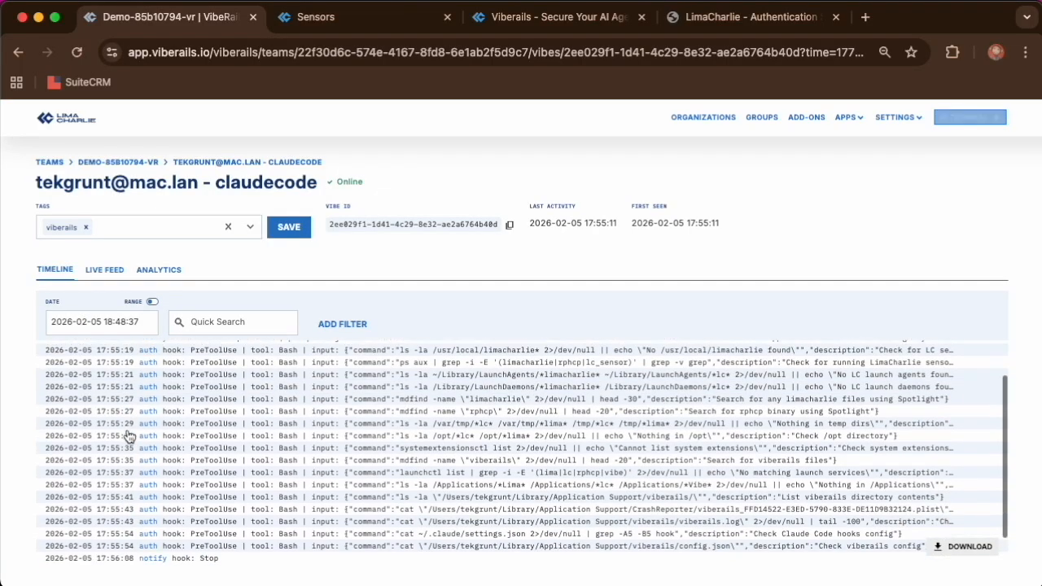
# - Inspect the details of the 17:55:29 PreToolUse event that lists the /opt directory, including its tool input and metadata
pyautogui.click(127, 438)
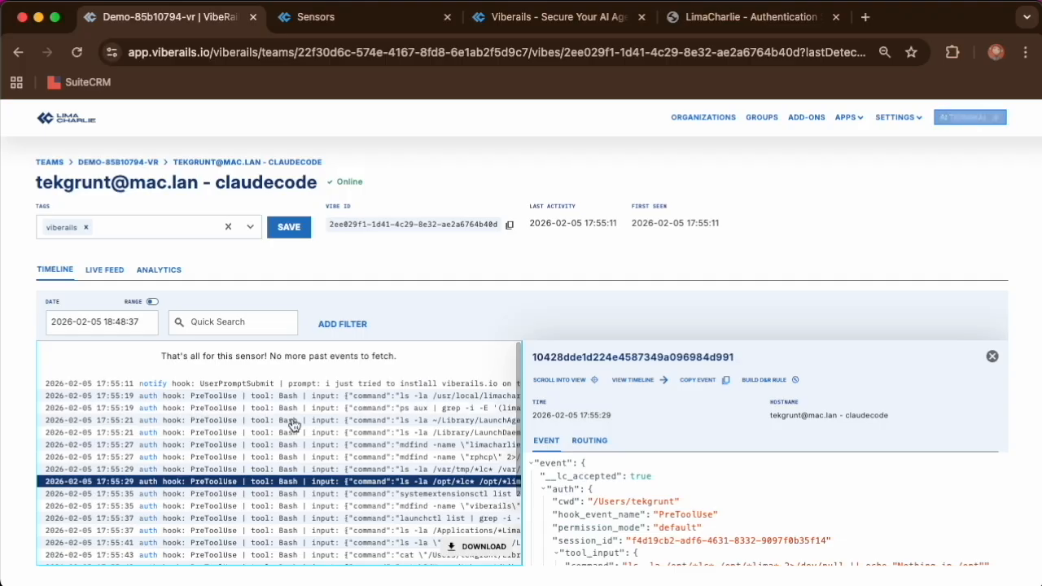
pyautogui.scroll(-3, 625, 509)
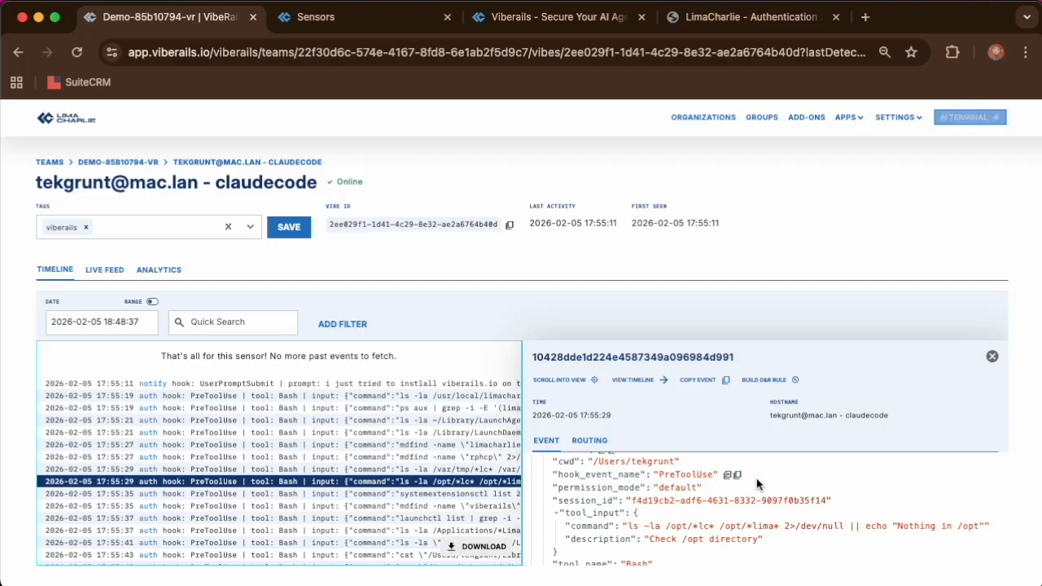
pyautogui.scroll(-2, 757, 483)
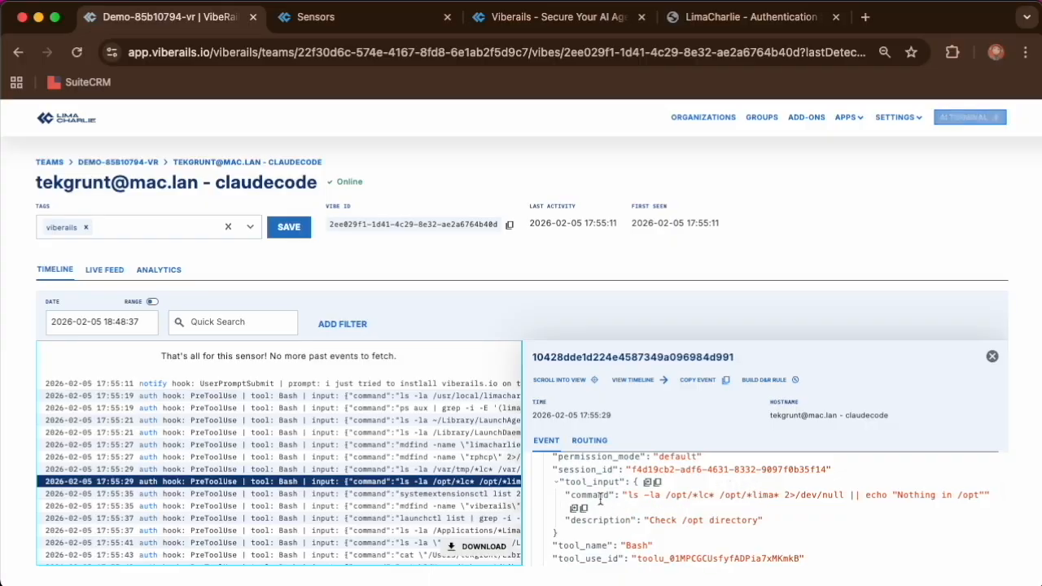
pyautogui.scroll(-3, 680, 495)
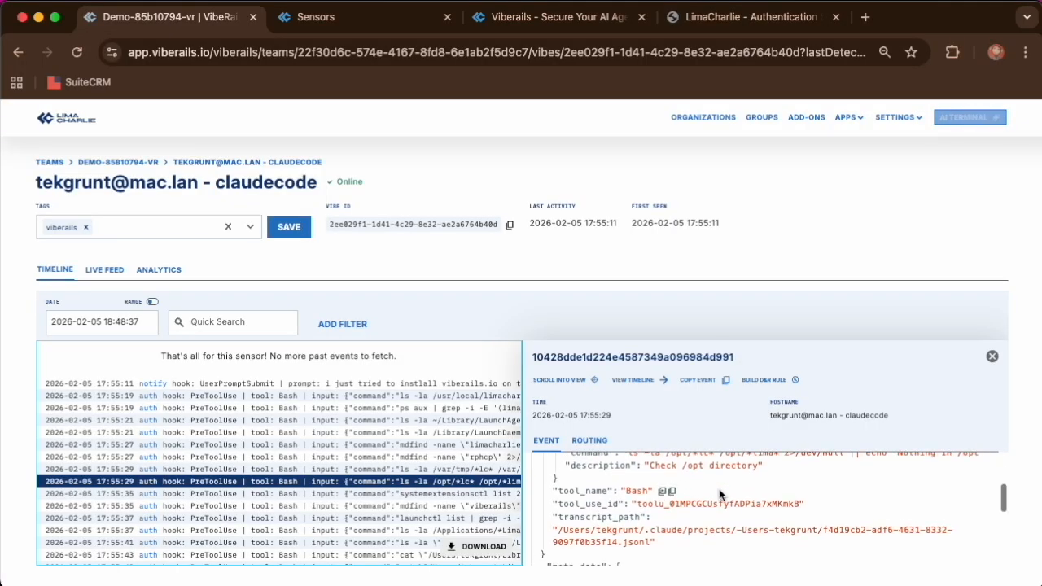
pyautogui.scroll(-5, 717, 494)
pyautogui.rightClick(364, 461)
pyautogui.press('Escape')
# - Inspect the details of the 17:55:27 event whose mdfind command searches for limacharlie files
pyautogui.click(366, 444)
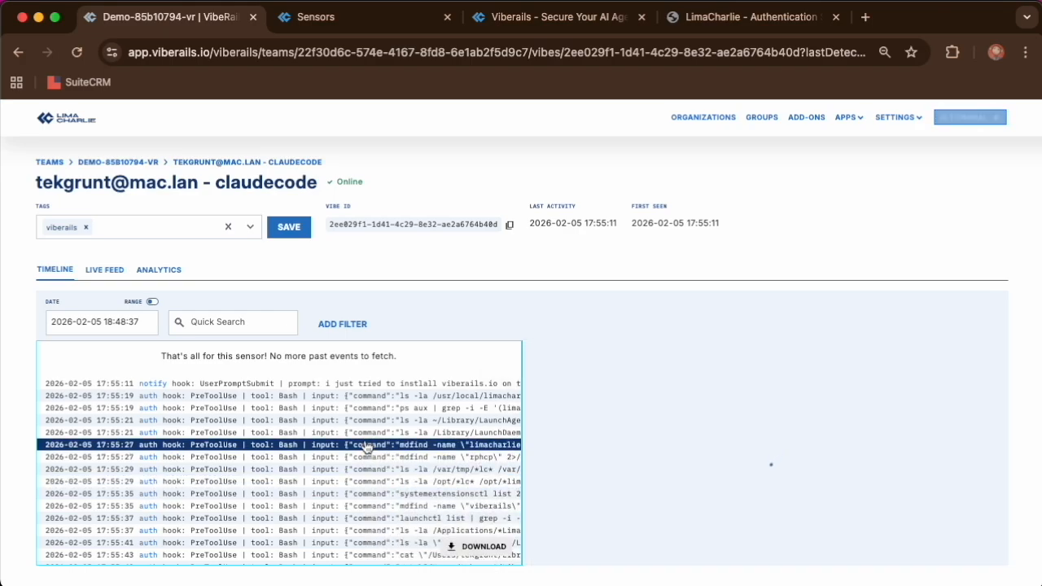
pyautogui.scroll(-3, 657, 510)
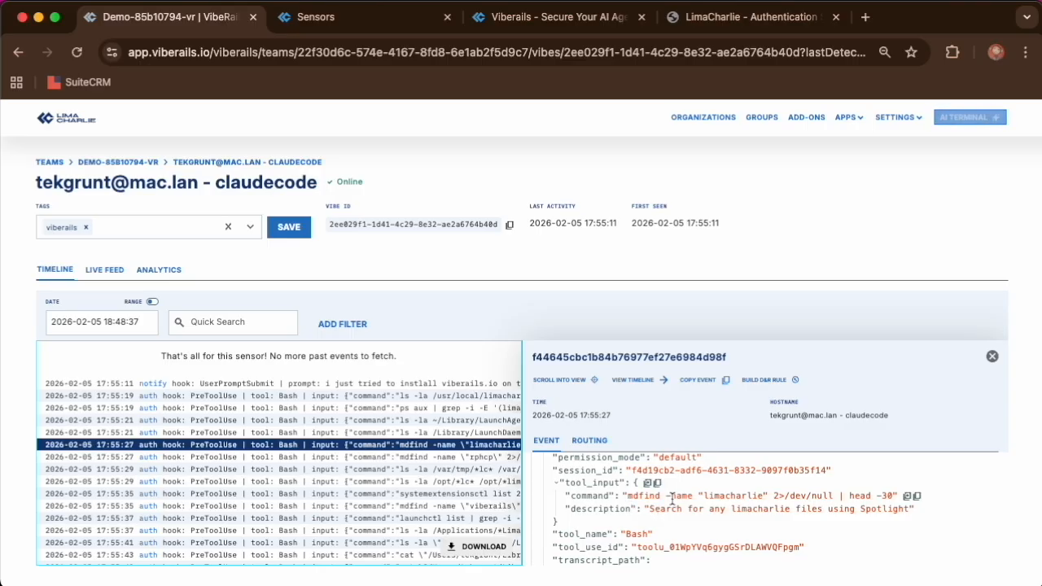
pyautogui.scroll(-3, 786, 516)
# - Open the LaunchDaemons listing event, and examine the details of the event that reads ~/.claude/settings.json
pyautogui.click(315, 434)
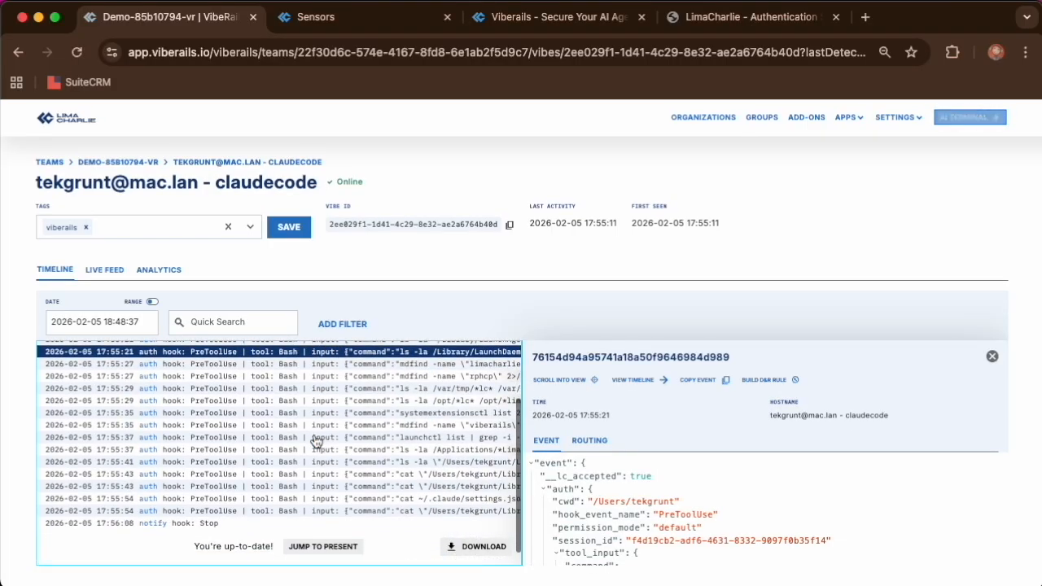
pyautogui.click(323, 499)
pyautogui.scroll(-5, 675, 483)
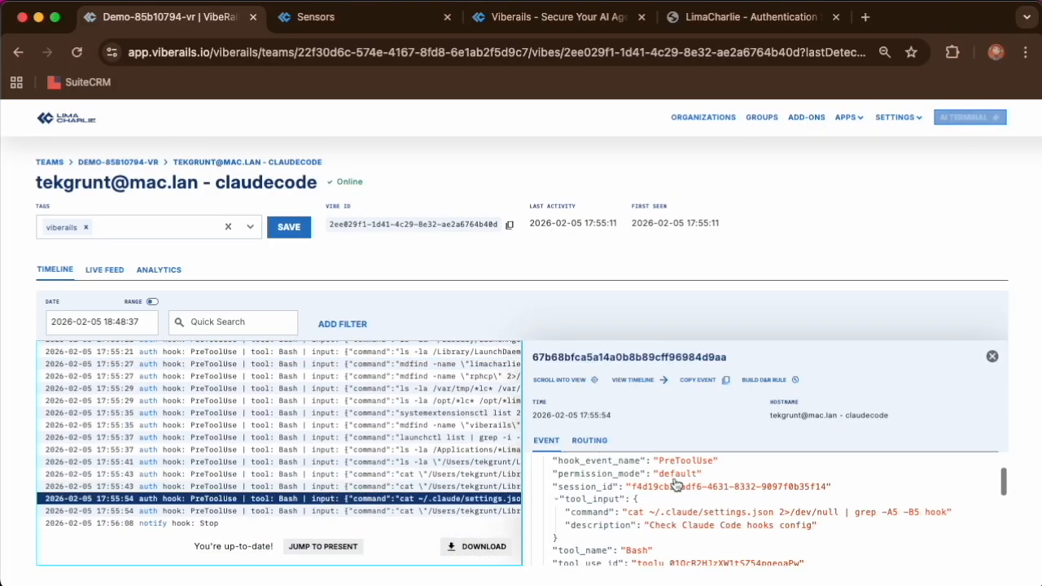
pyautogui.scroll(-5, 674, 478)
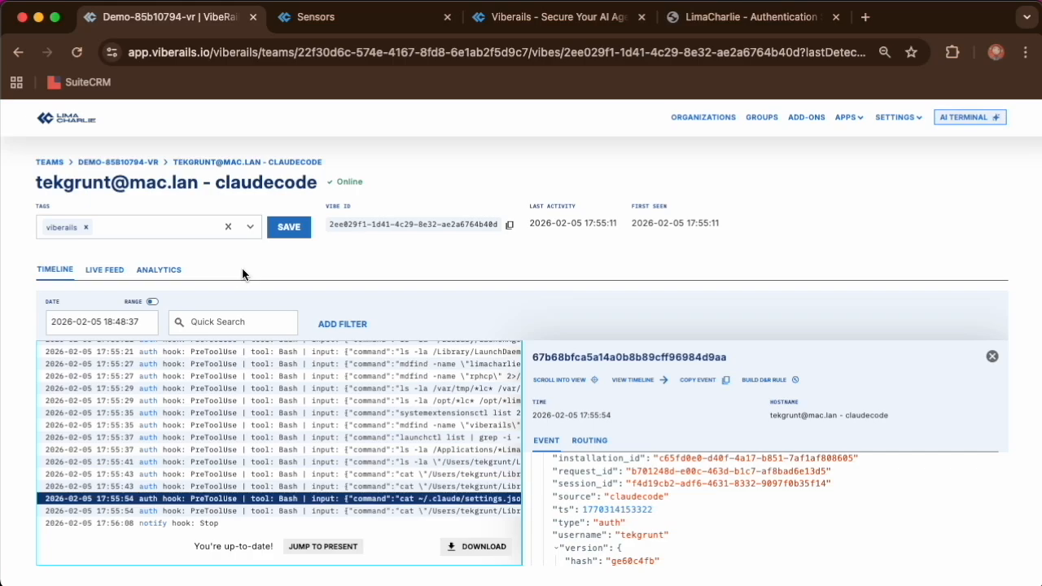
# - View the claudecode assistant's live feed and its daily event analytics chart
pyautogui.click(112, 270)
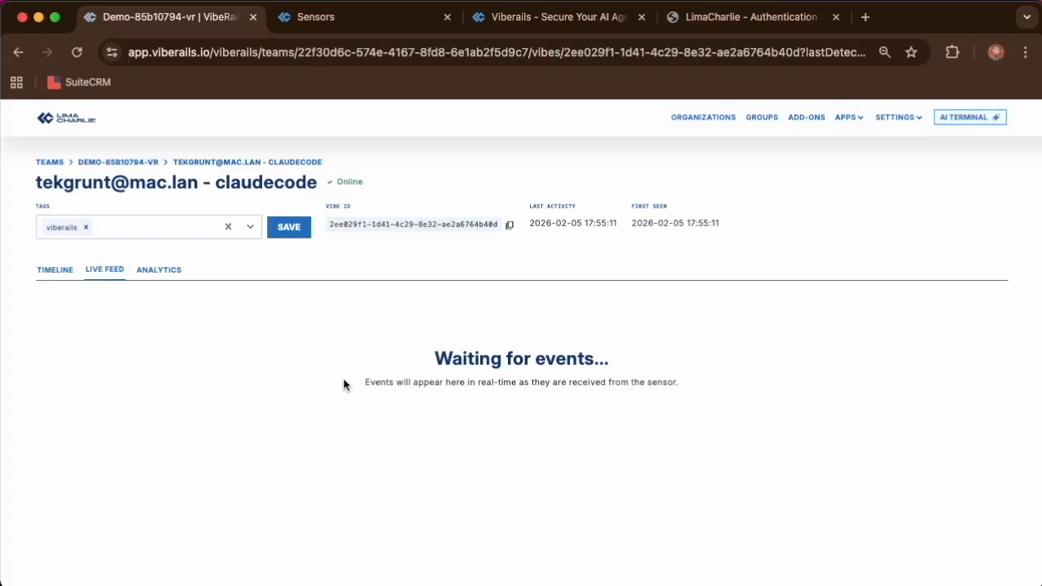
pyautogui.click(159, 269)
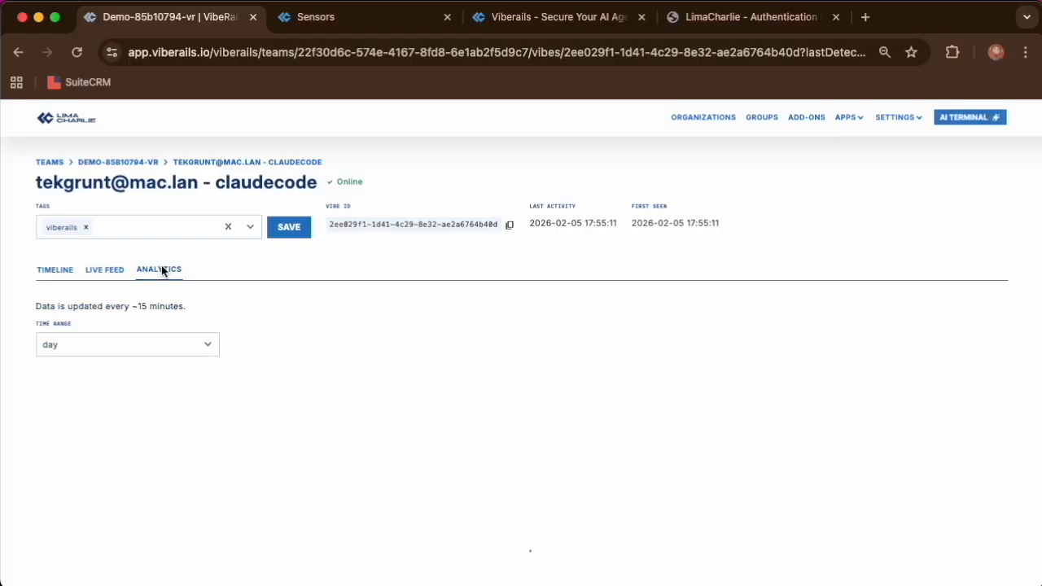
pyautogui.scroll(-2, 316, 475)
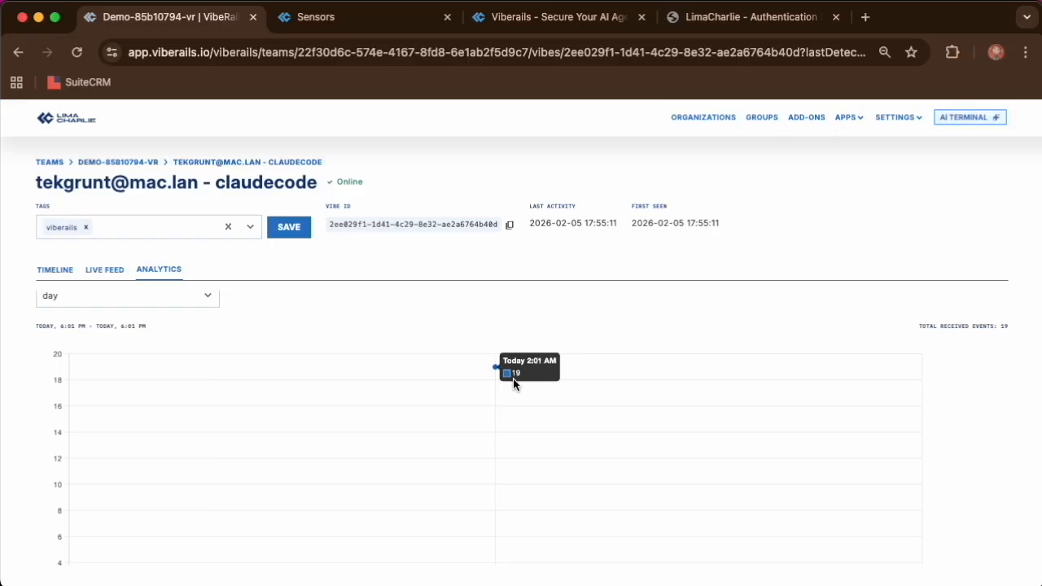
pyautogui.scroll(2, 512, 379)
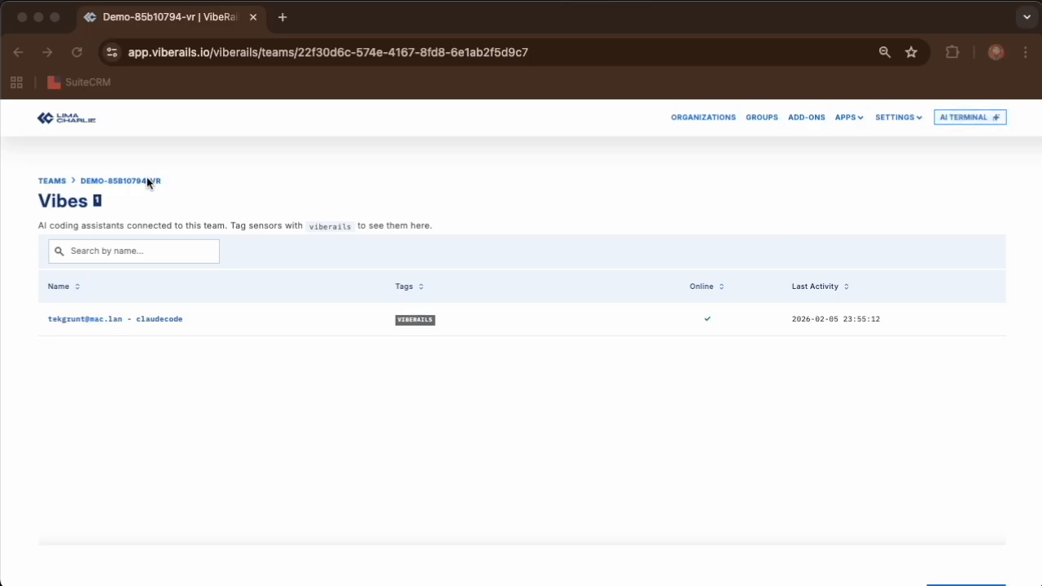
# - Review the list of Rails rules on the Demo team page
pyautogui.scroll(-5, 147, 179)
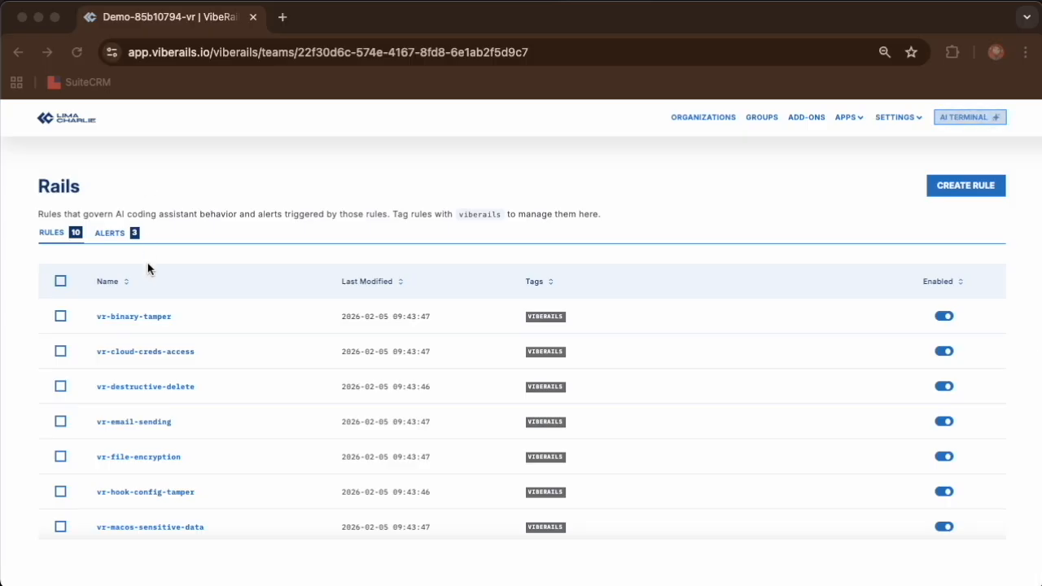
pyautogui.scroll(-1, 172, 397)
pyautogui.scroll(-3, 173, 397)
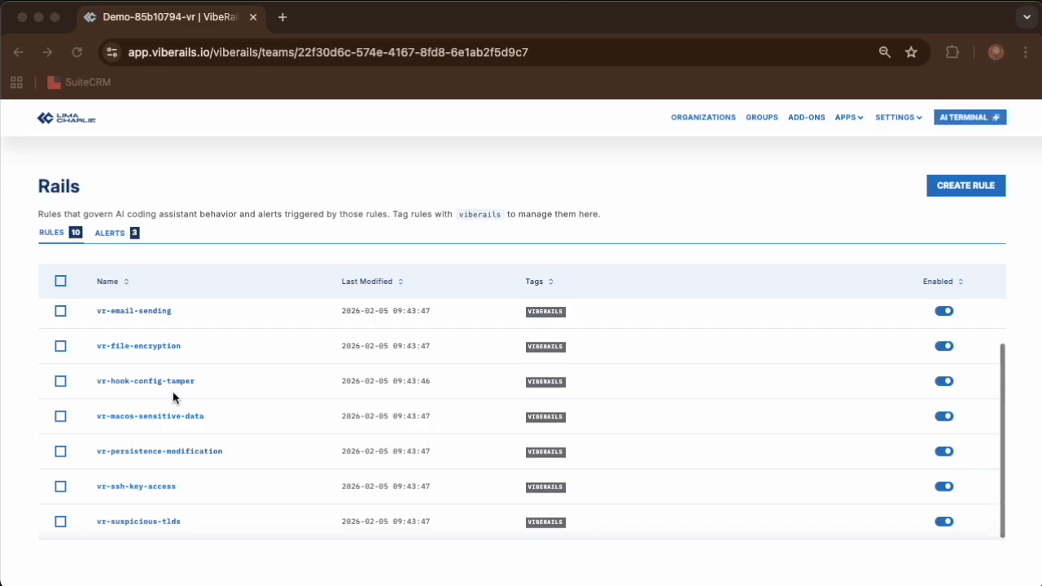
pyautogui.scroll(3, 173, 392)
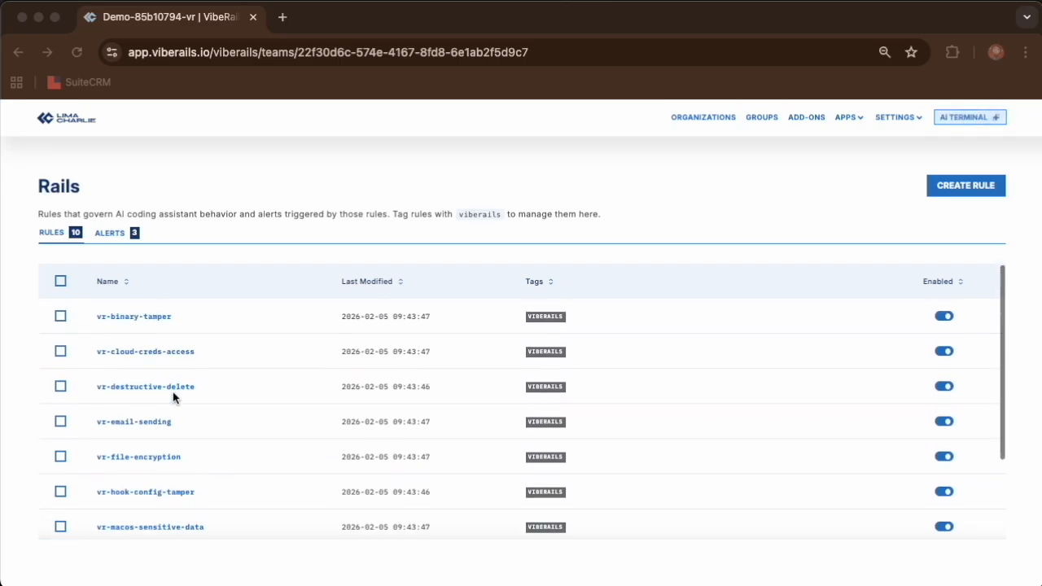
# - Open the vr-binary-tamper rule and read through its detection logic and response action
pyautogui.click(137, 317)
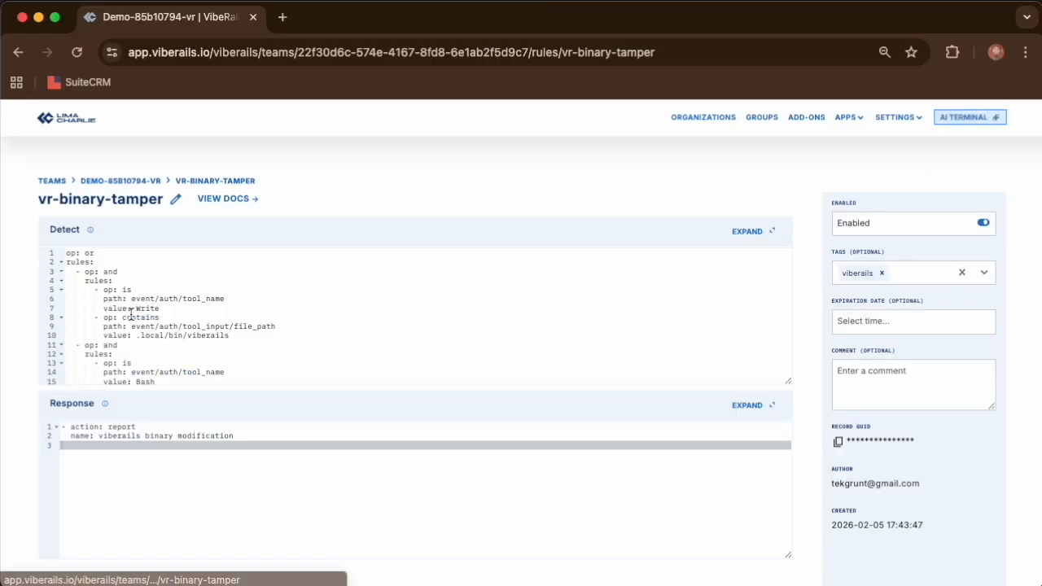
pyautogui.scroll(-5, 154, 325)
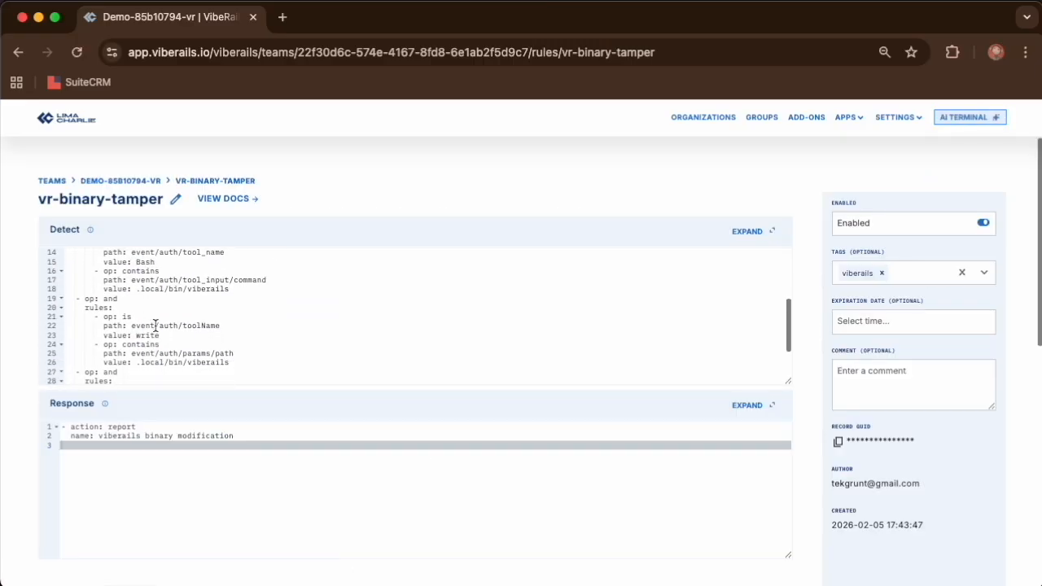
pyautogui.scroll(-3, 155, 325)
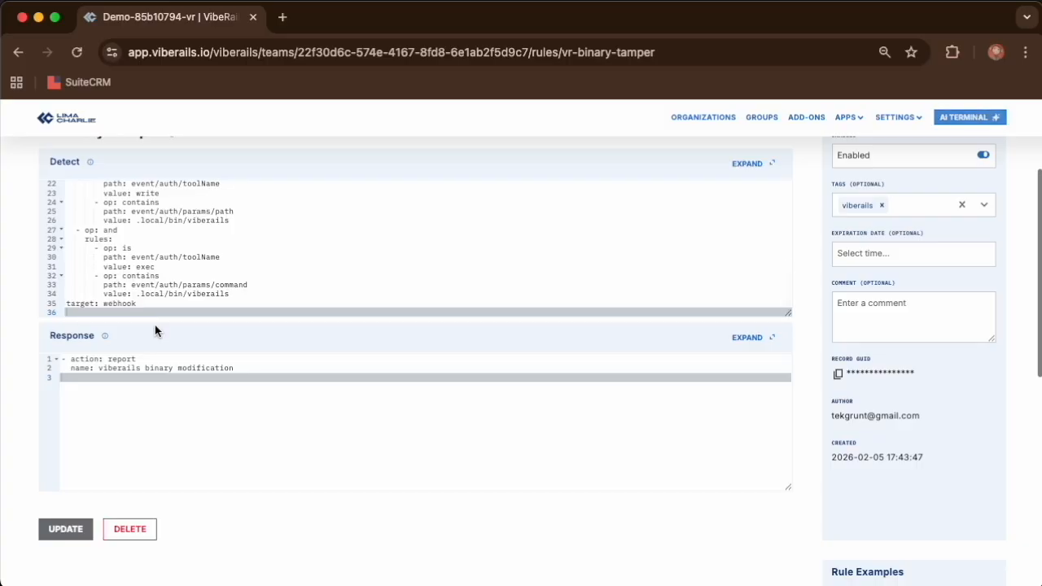
pyautogui.scroll(5, 155, 325)
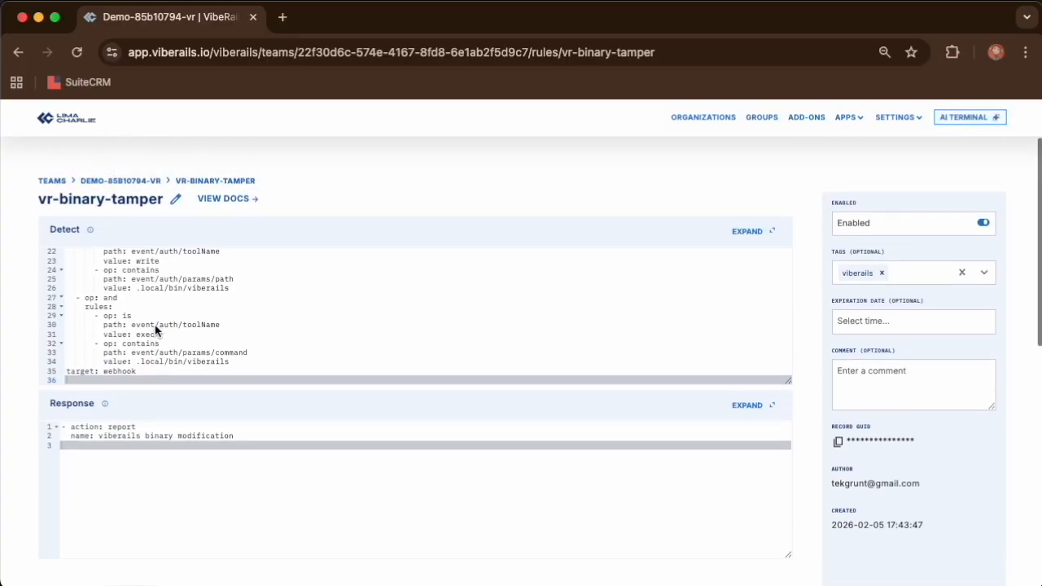
pyautogui.scroll(2, 154, 324)
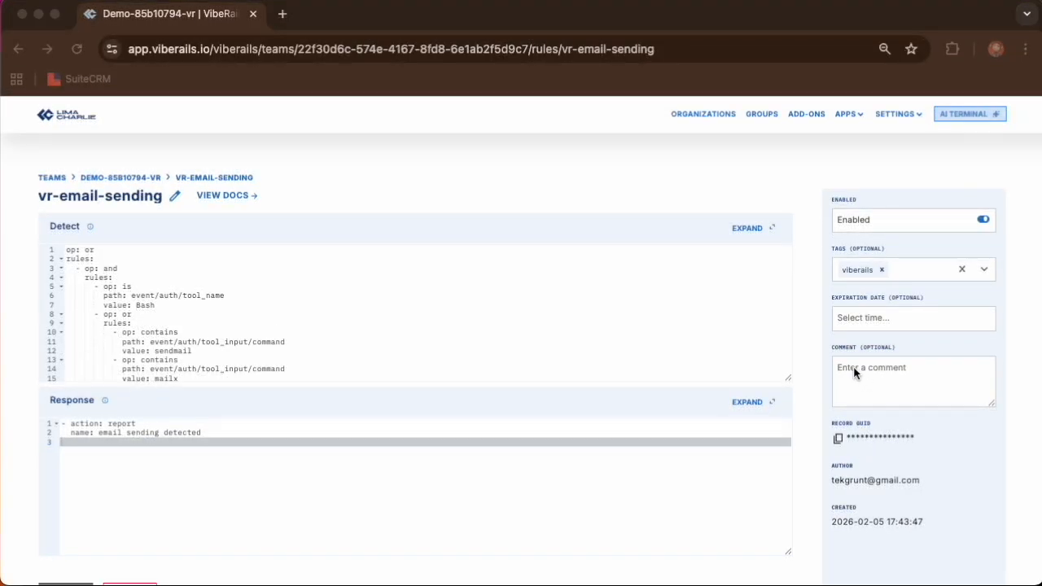
# - Read the detection and response rule examples on the vr-email-sending rule page, and return to the Demo team page
pyautogui.scroll(-10, 856, 440)
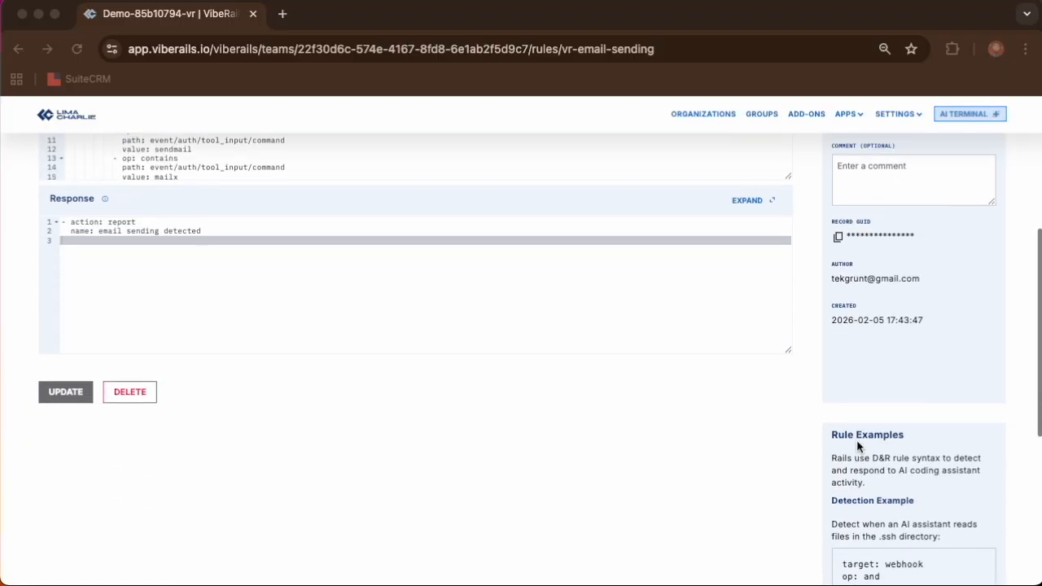
pyautogui.scroll(-1, 856, 444)
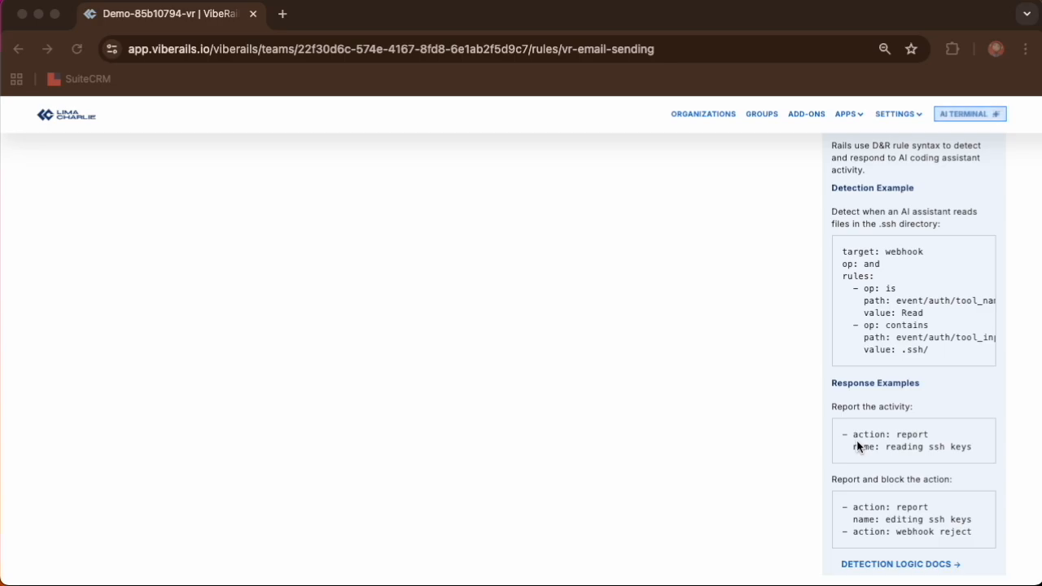
pyautogui.scroll(10, 857, 440)
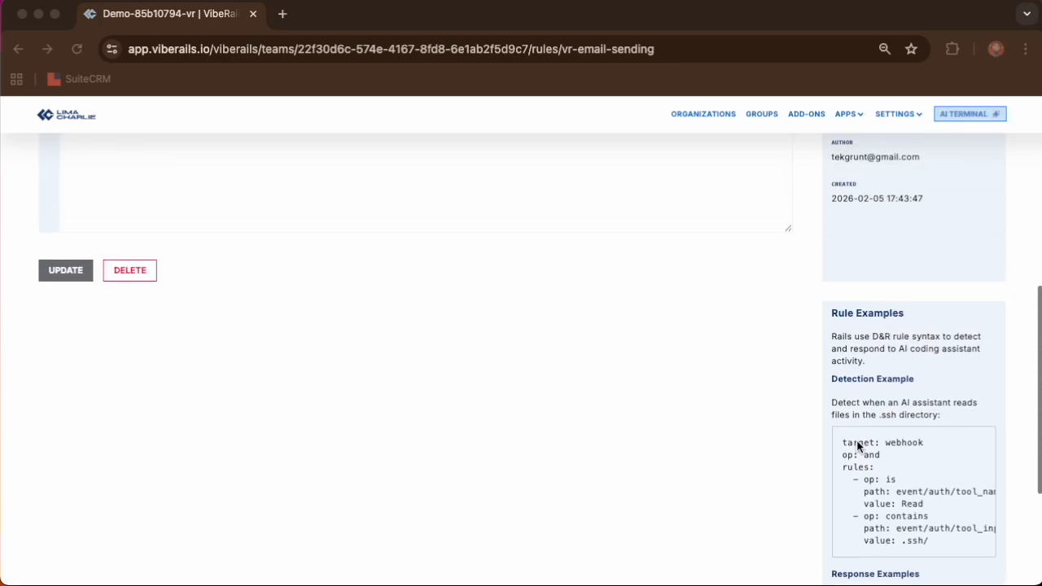
pyautogui.scroll(2, 857, 445)
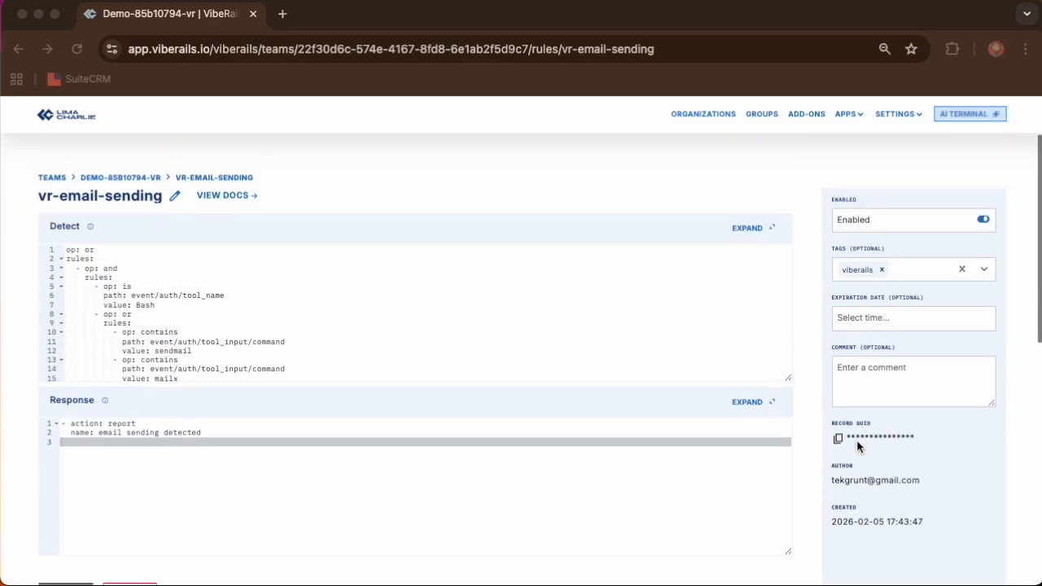
pyautogui.click(113, 174)
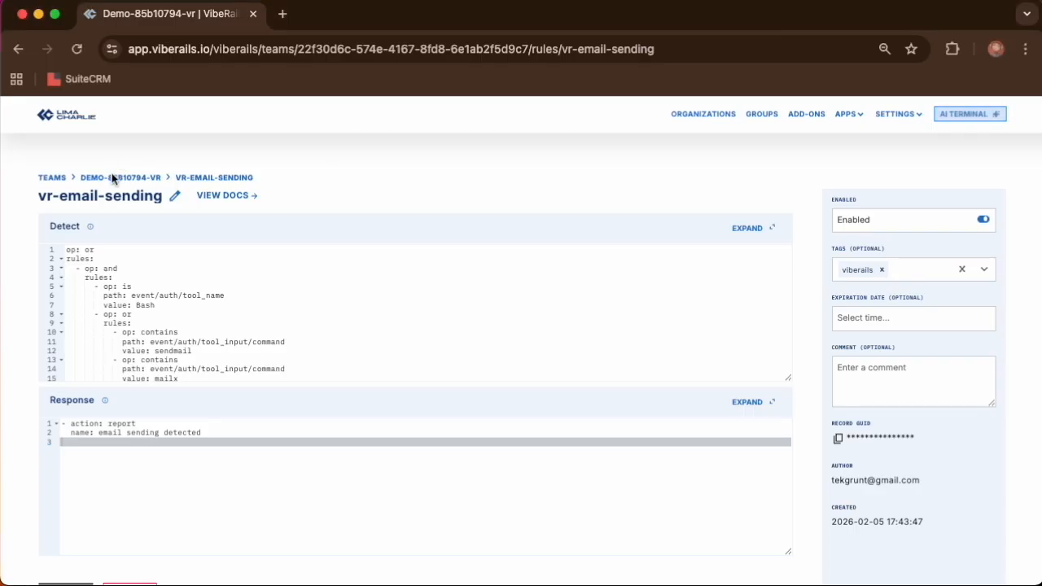
pyautogui.click(114, 177)
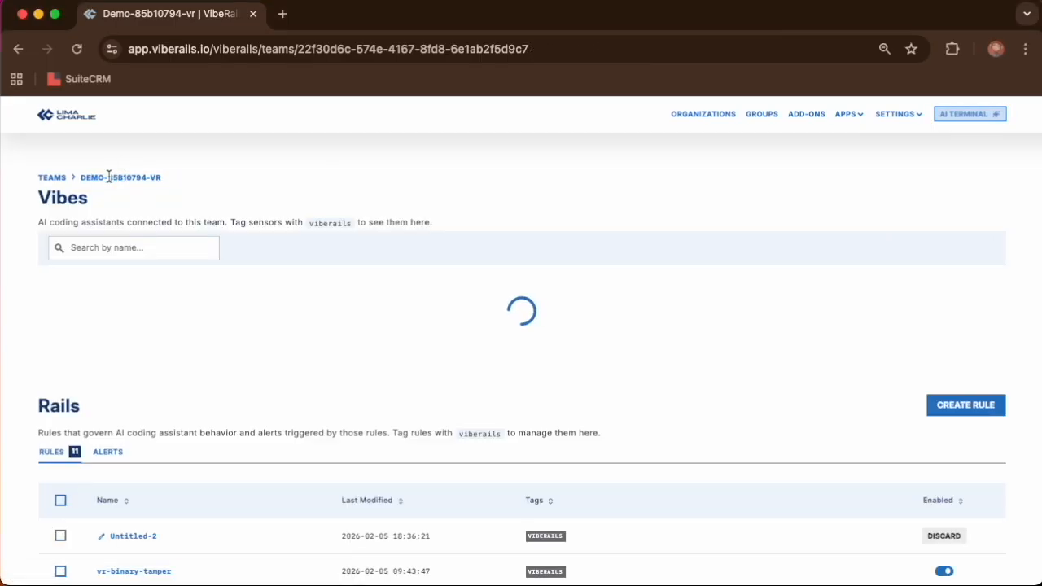